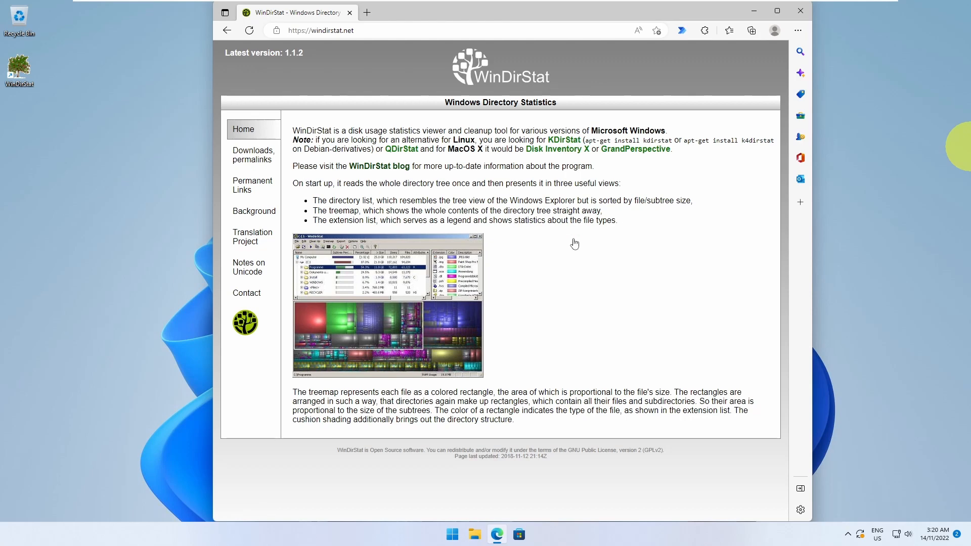
Launch WinDirStat and start a scan of only drive C: under Individual Drives.
double_click(19, 76)
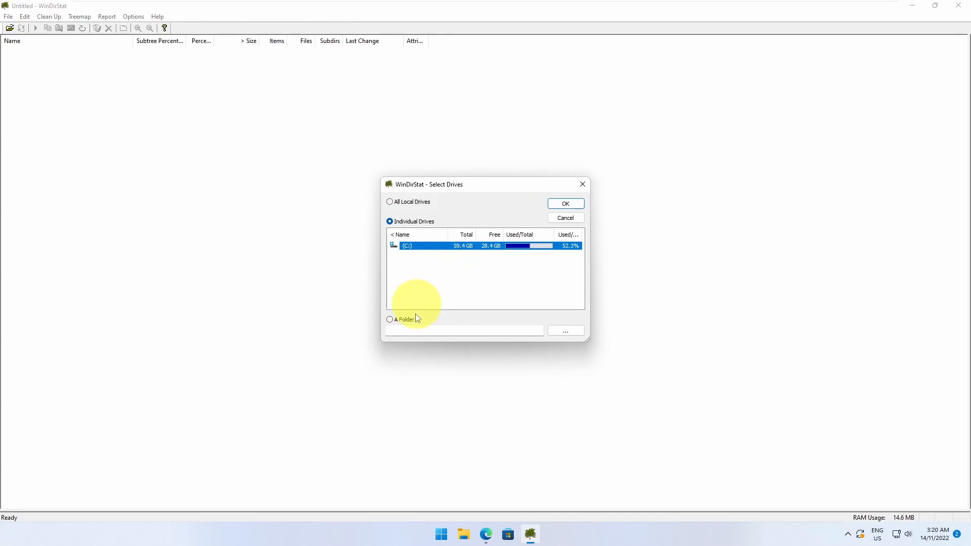
left_click(403, 204)
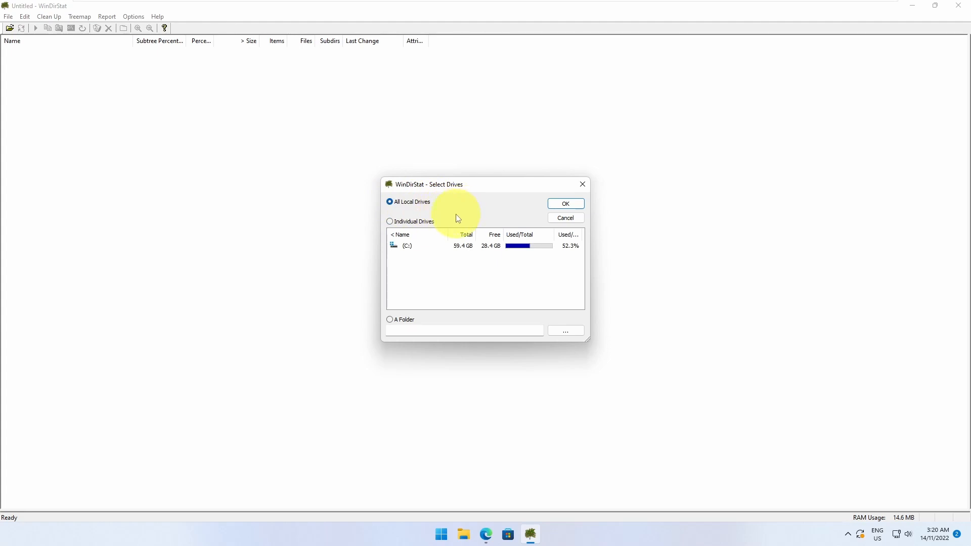
left_click(407, 222)
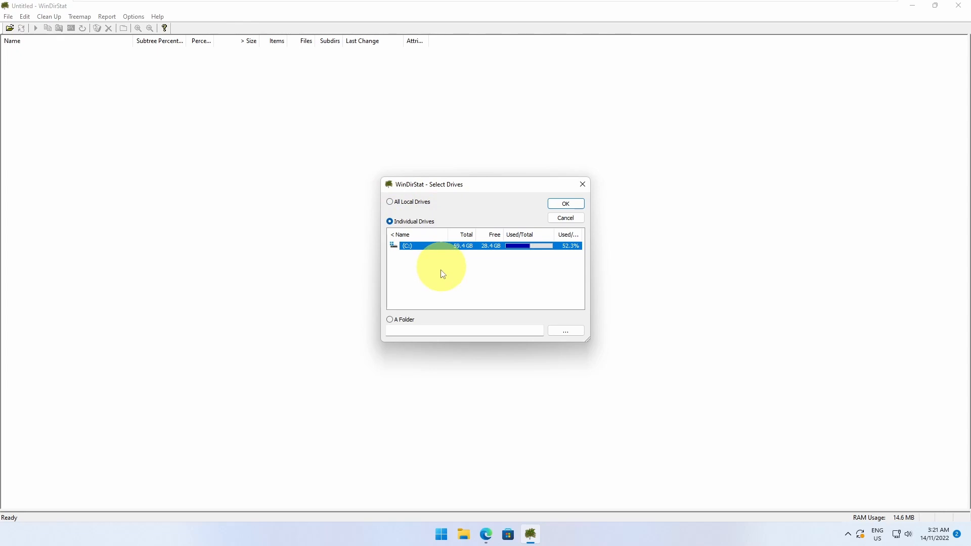
left_click(401, 319)
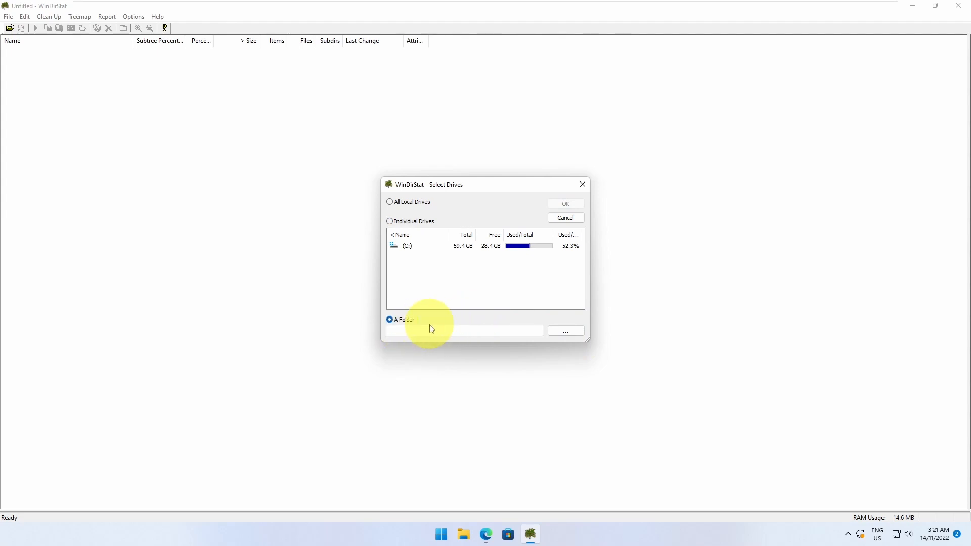
left_click(404, 246)
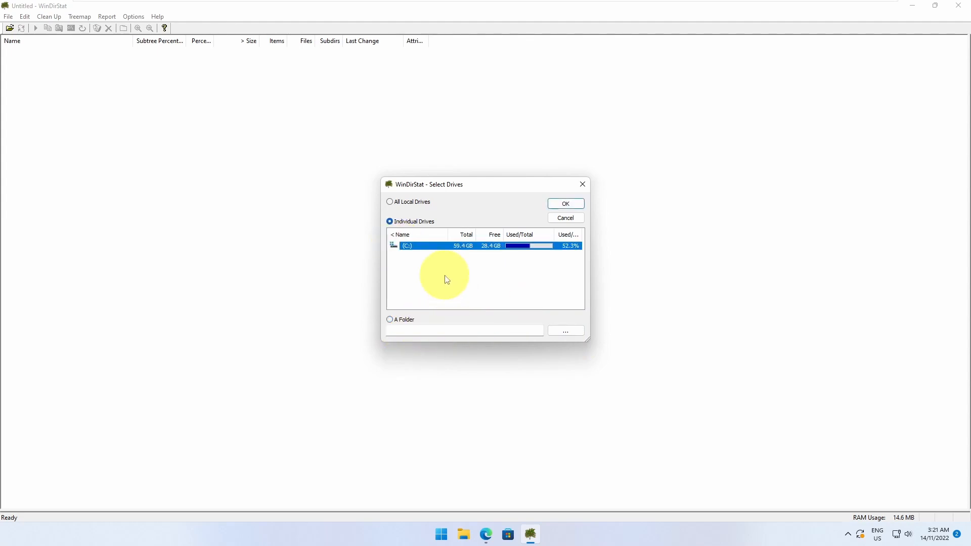
left_click(566, 204)
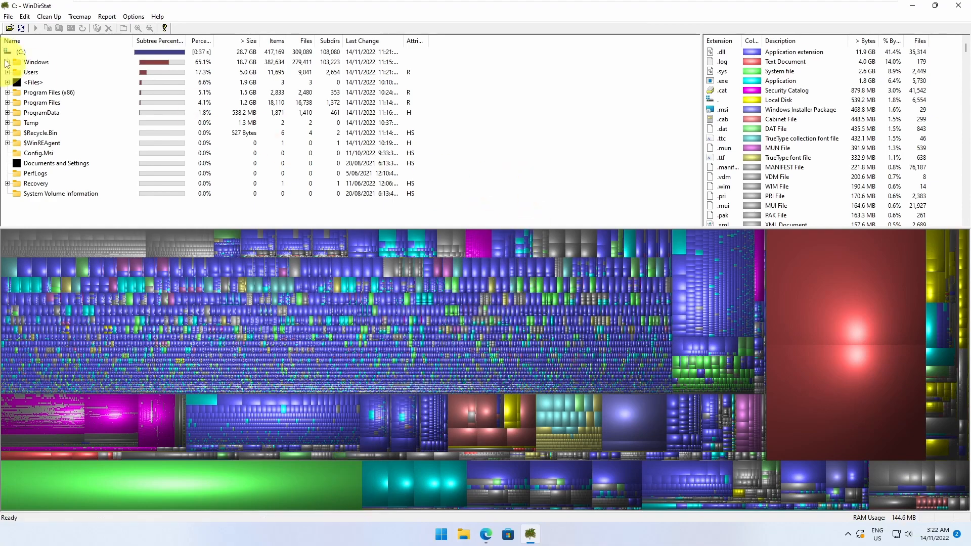
Locate the Windows and Users folders in the treemap and identify a large block's file.
left_click(37, 62)
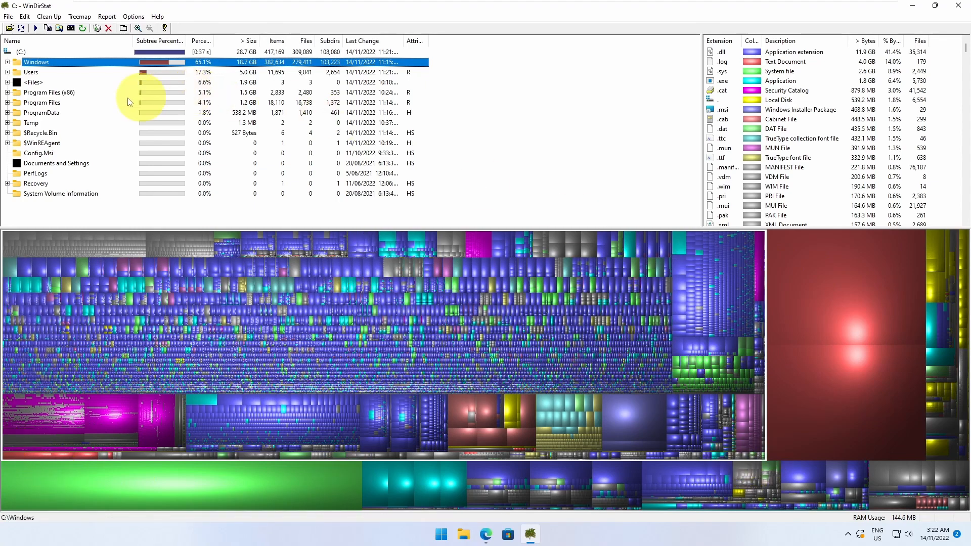
left_click(35, 73)
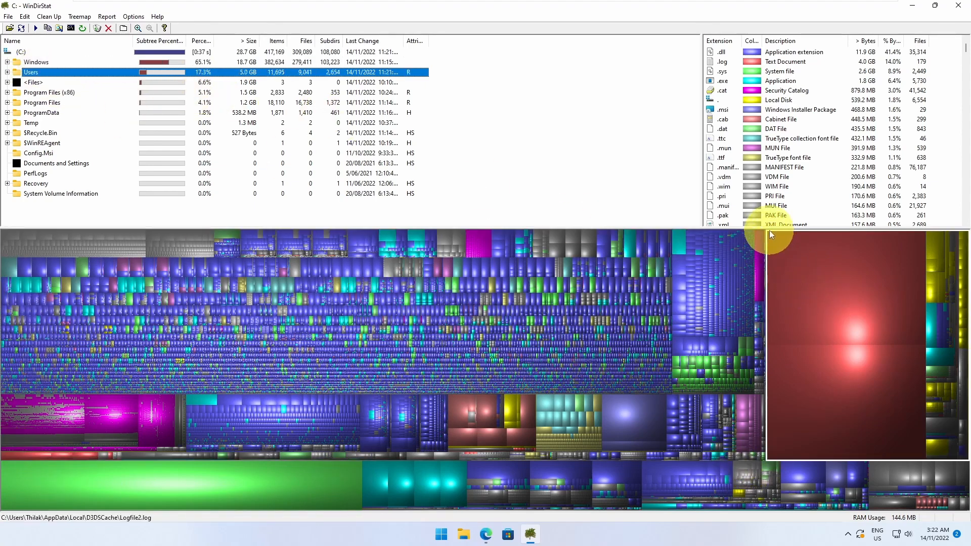
left_click(454, 484)
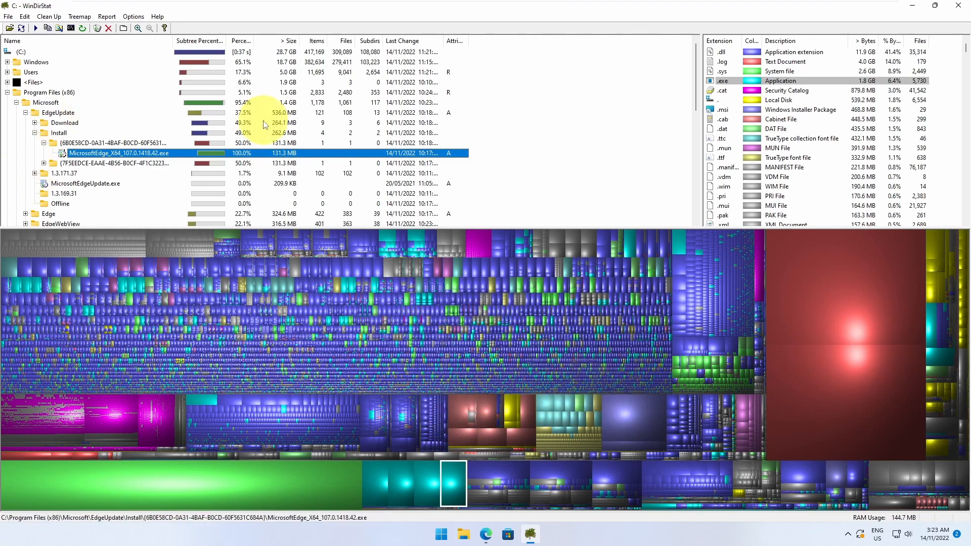
Trace the red treemap blocks to the 2.0 GB Logfile.log and Logfile2.log in D3DSCache.
left_click(31, 71)
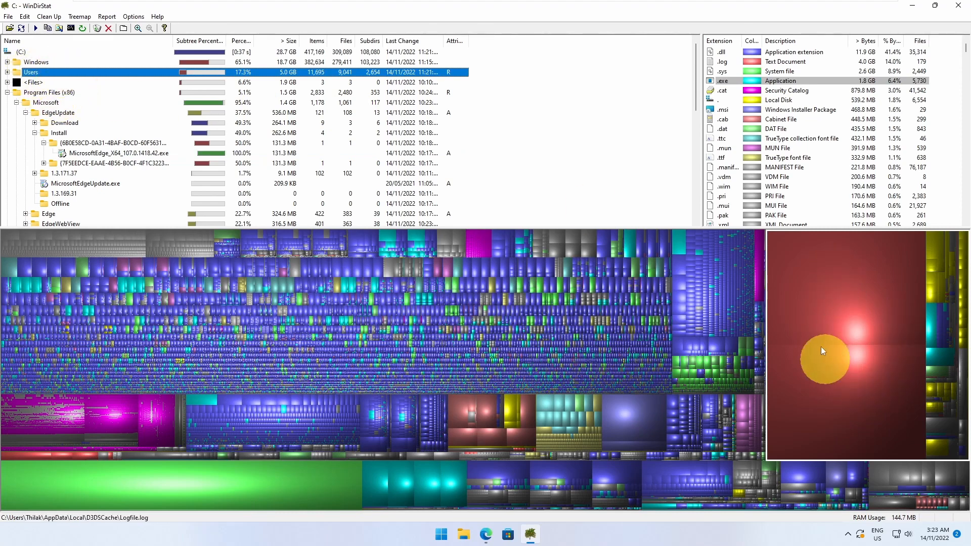
left_click(830, 283)
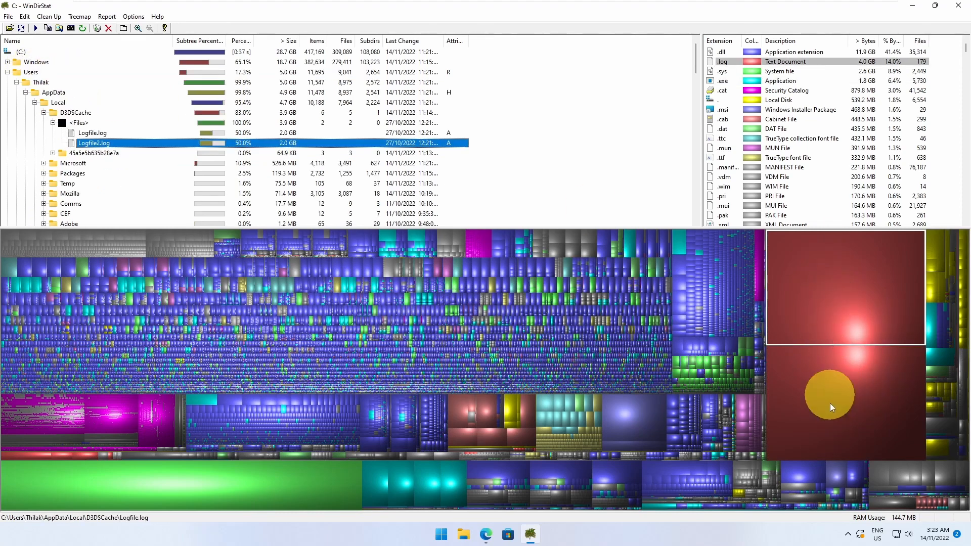
left_click(829, 417)
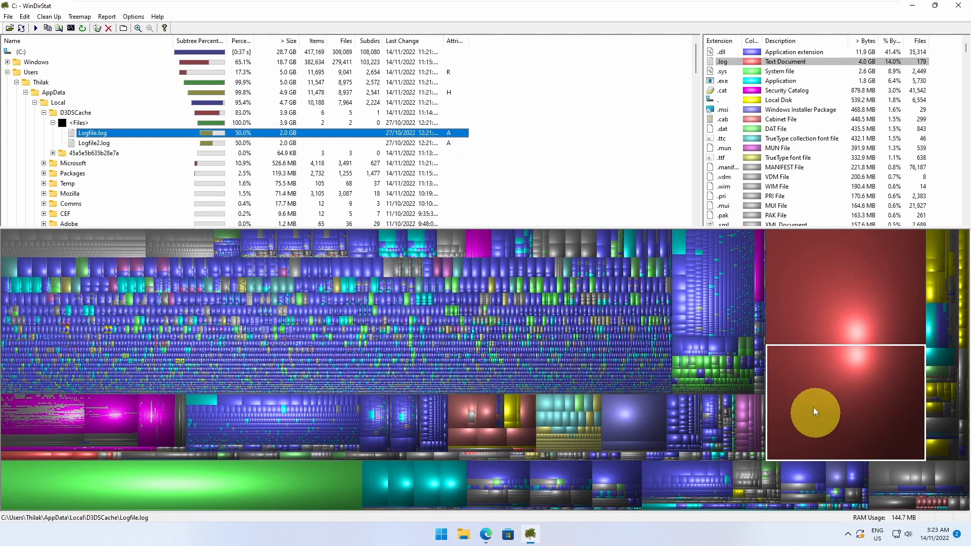
left_click(829, 284)
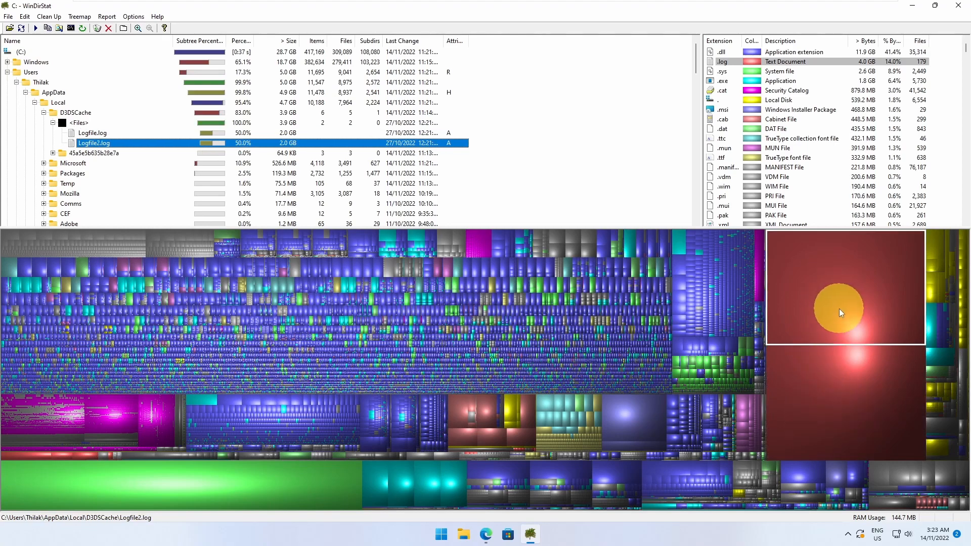
Delete Logfile from its D3DSCache folder in File Explorer, then close that window.
right_click(94, 134)
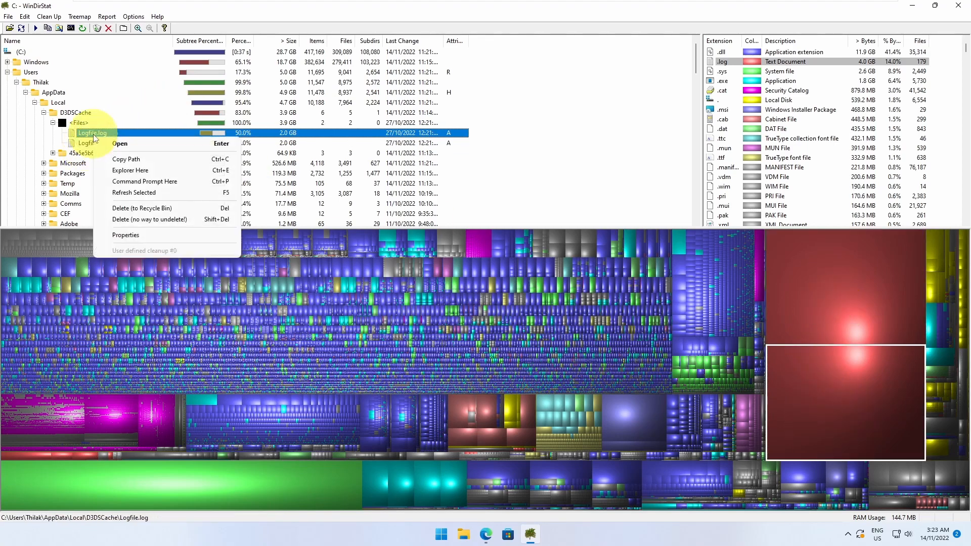
left_click(126, 170)
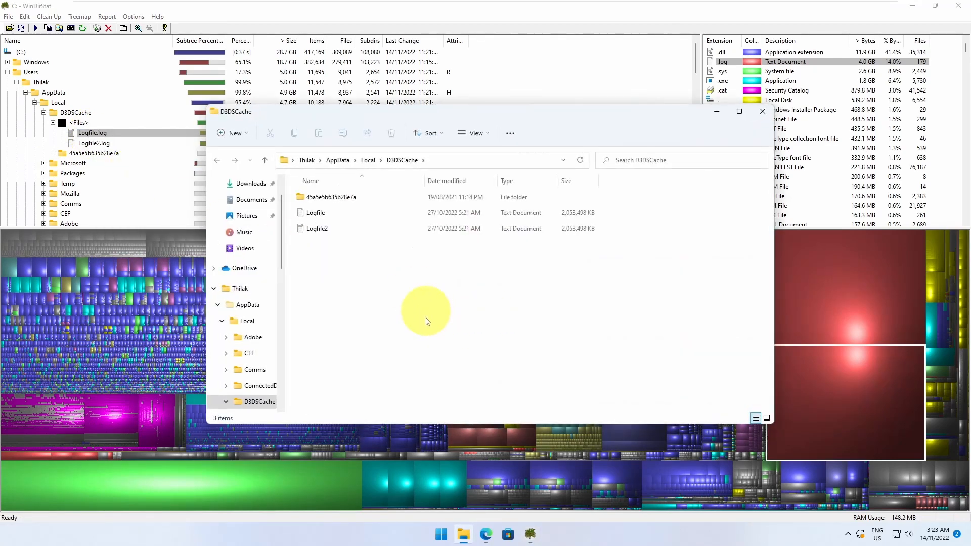
right_click(316, 214)
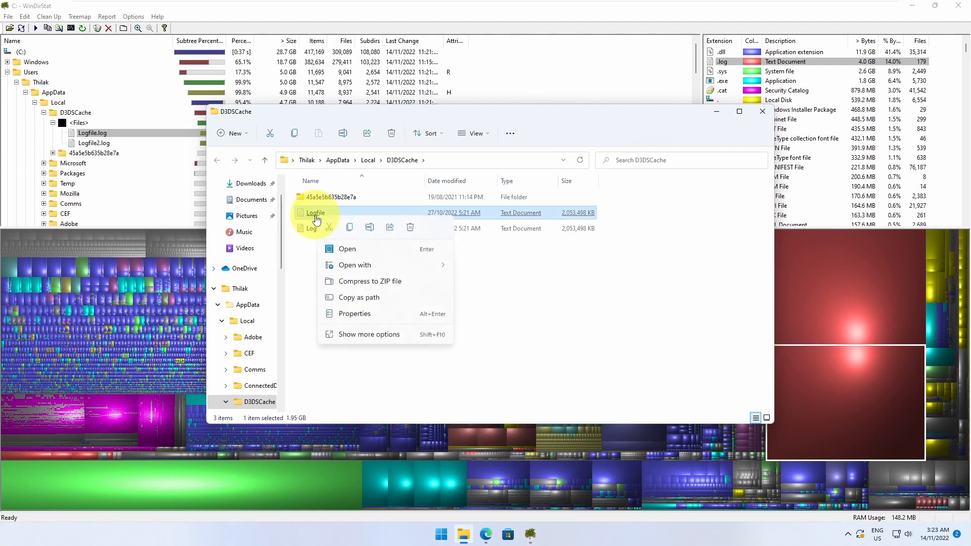
left_click(410, 228)
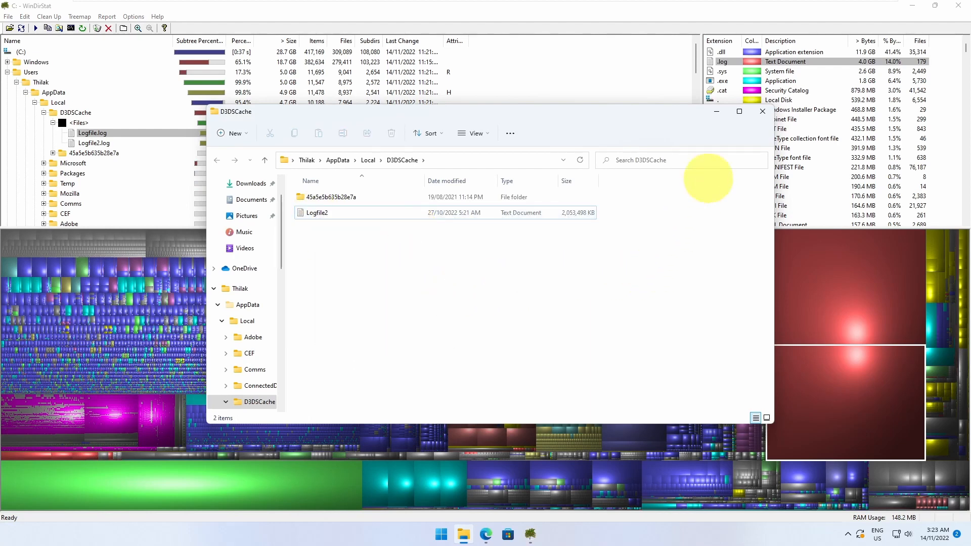
left_click(761, 111)
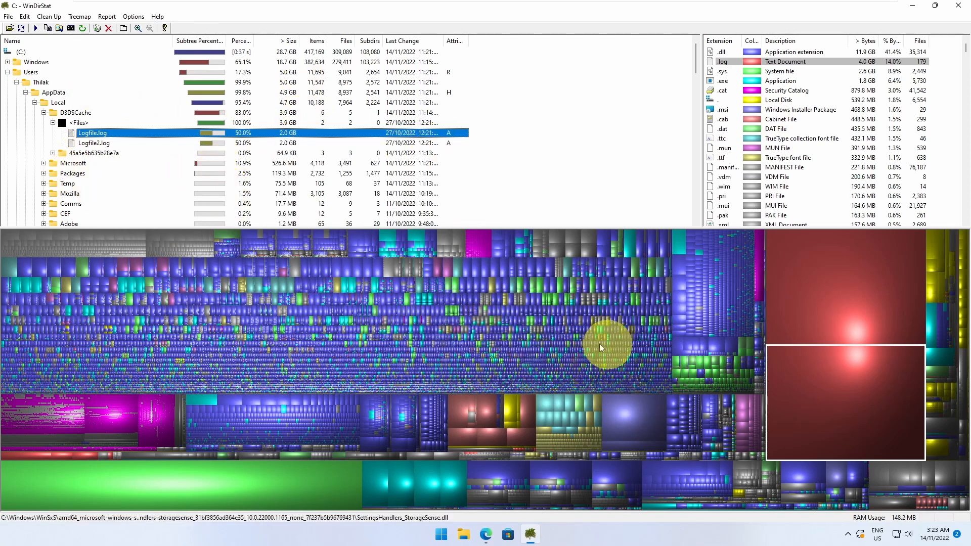
Refresh the <Files> group under D3DSCache so only Logfile2.log remains listed.
left_click(83, 123)
right_click(84, 125)
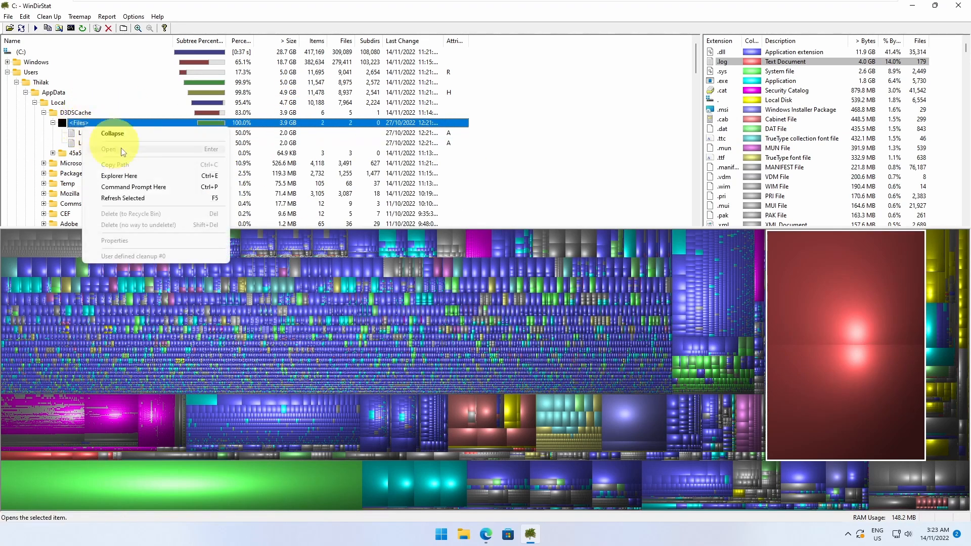
left_click(140, 198)
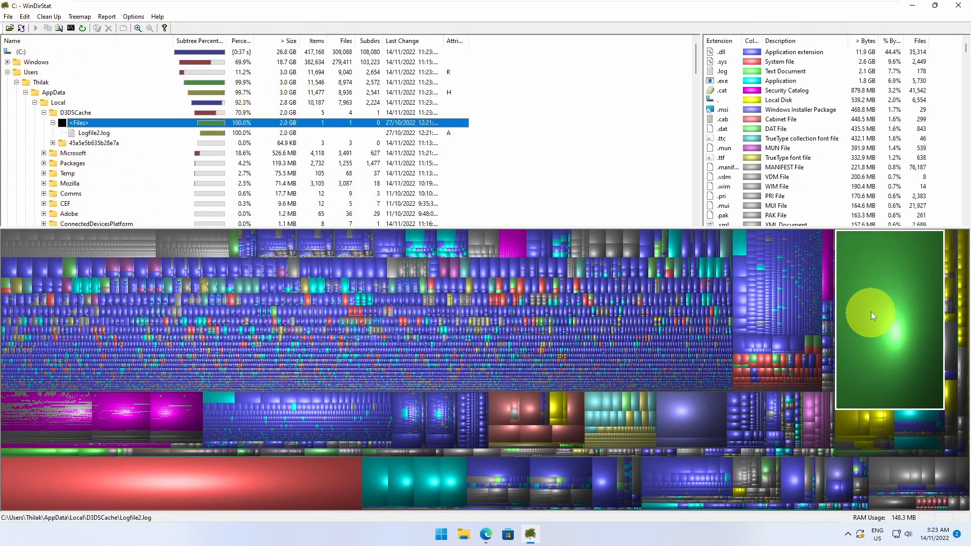
Delete Logfile2.log to the Recycle Bin and confirm the warning.
right_click(96, 136)
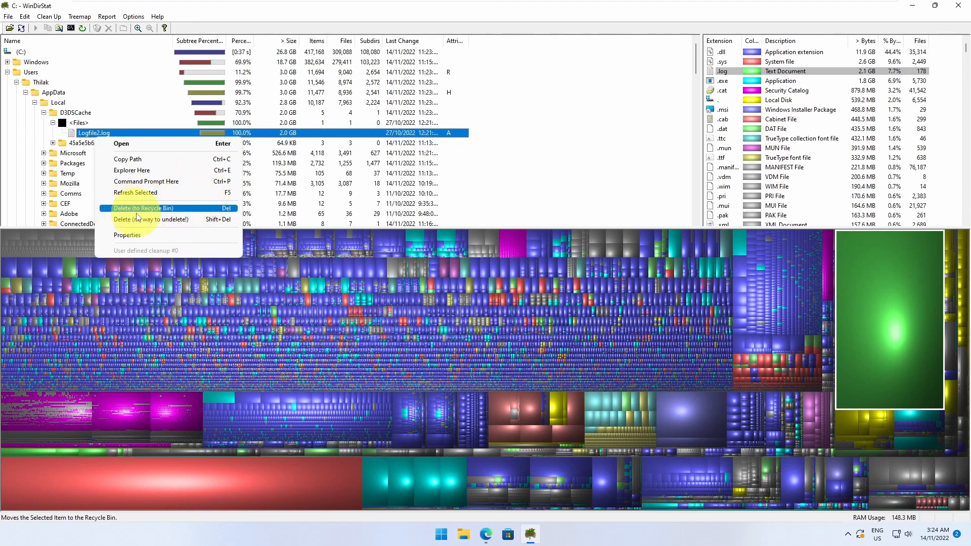
left_click(119, 210)
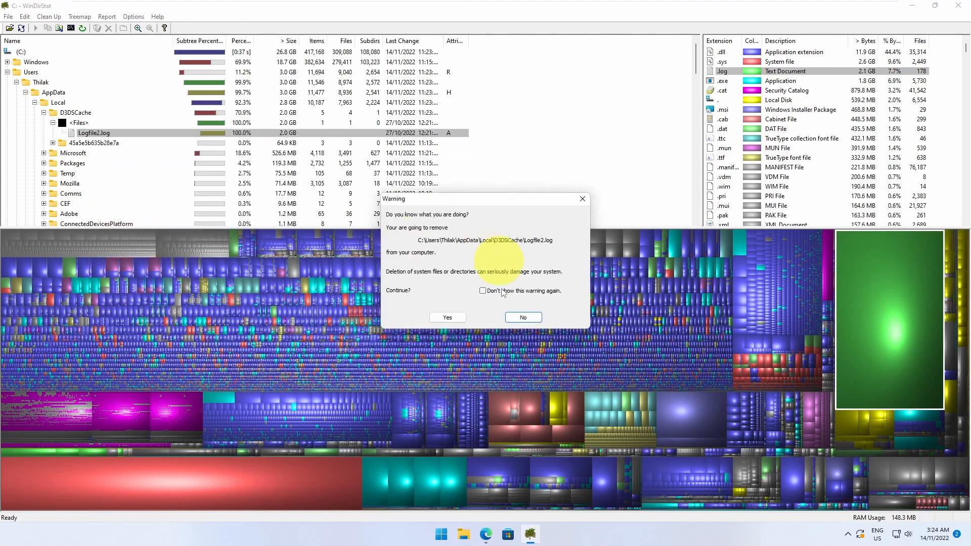
left_click(447, 317)
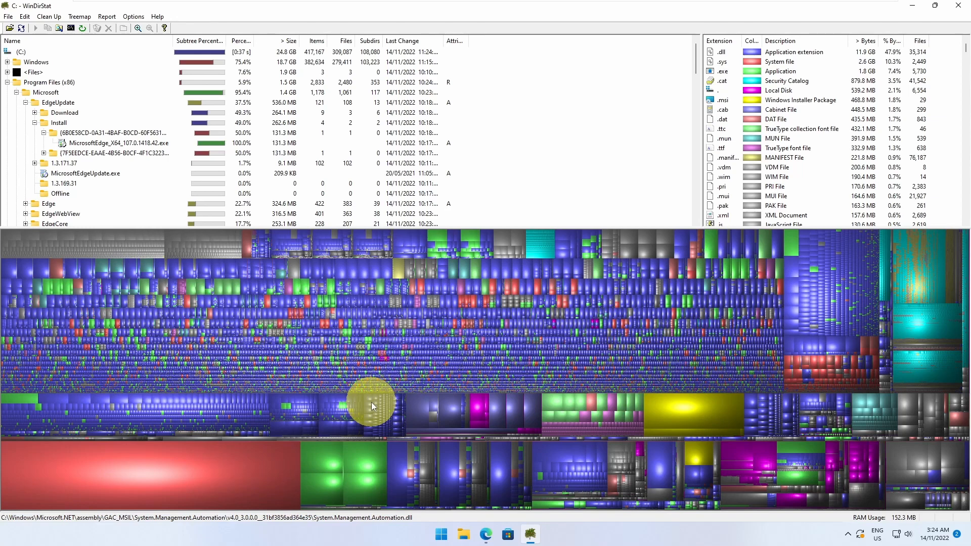
Pick C:\Windows\Resources as the folder target and start scanning it.
left_click(10, 28)
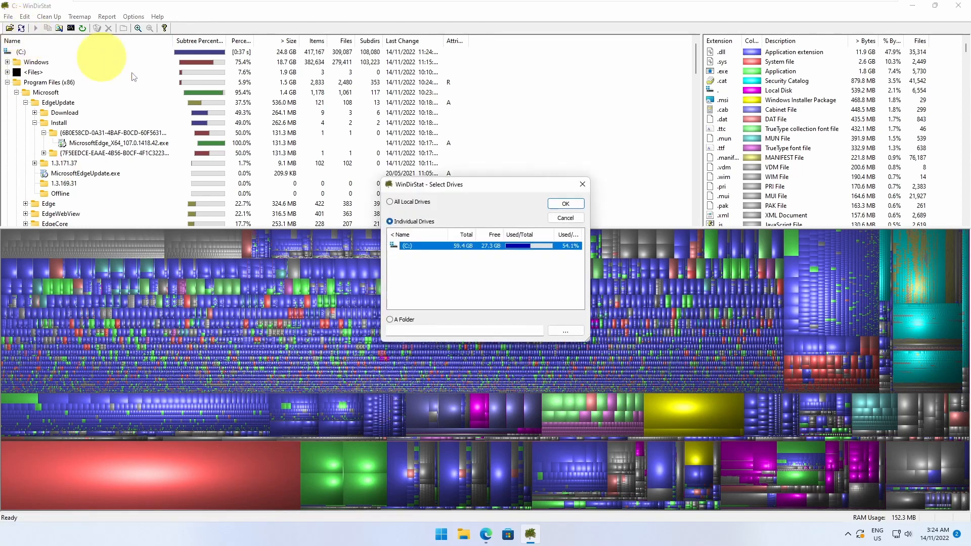
left_click(392, 321)
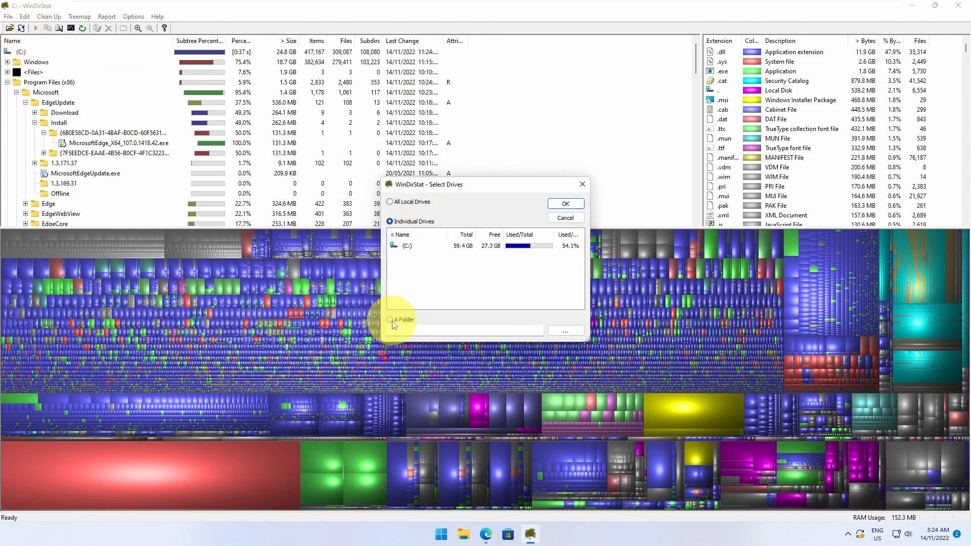
left_click(564, 331)
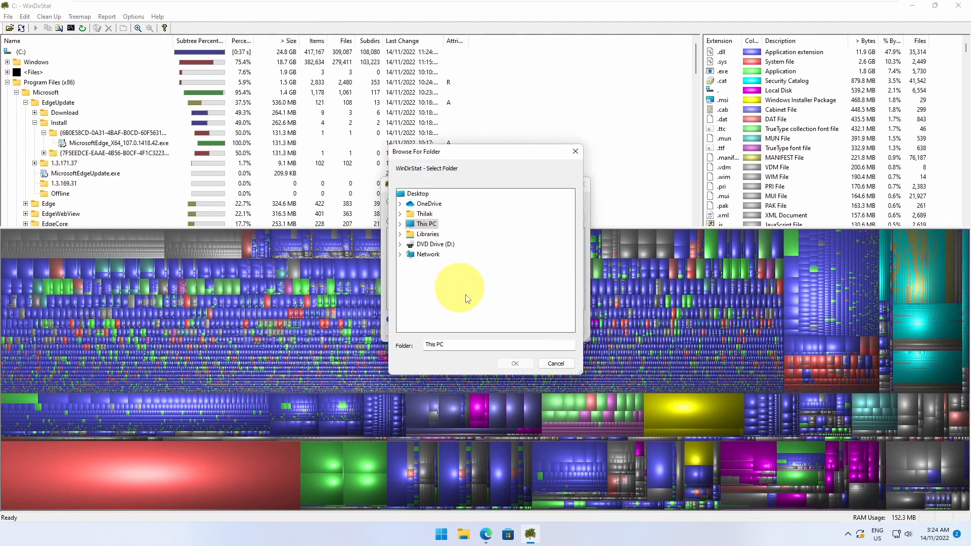
left_click(400, 223)
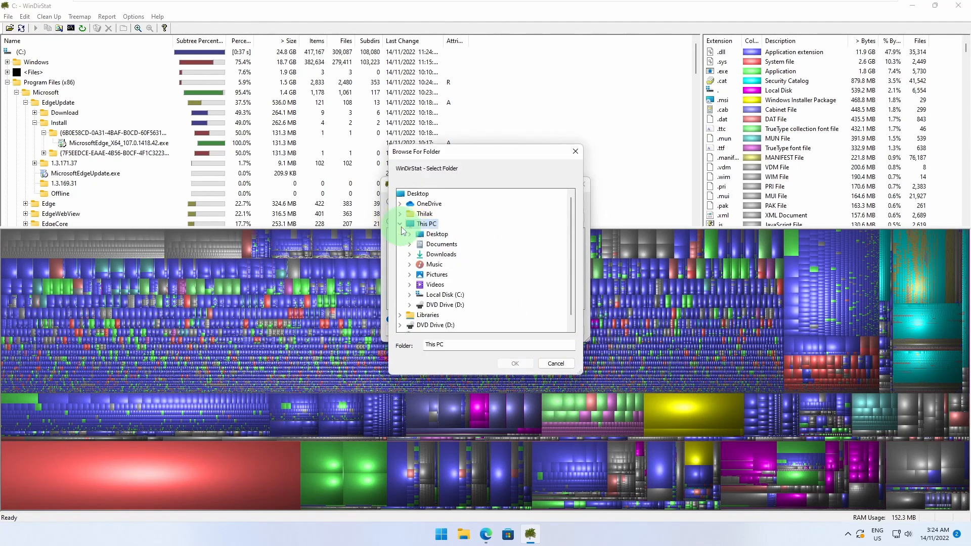
left_click(430, 299)
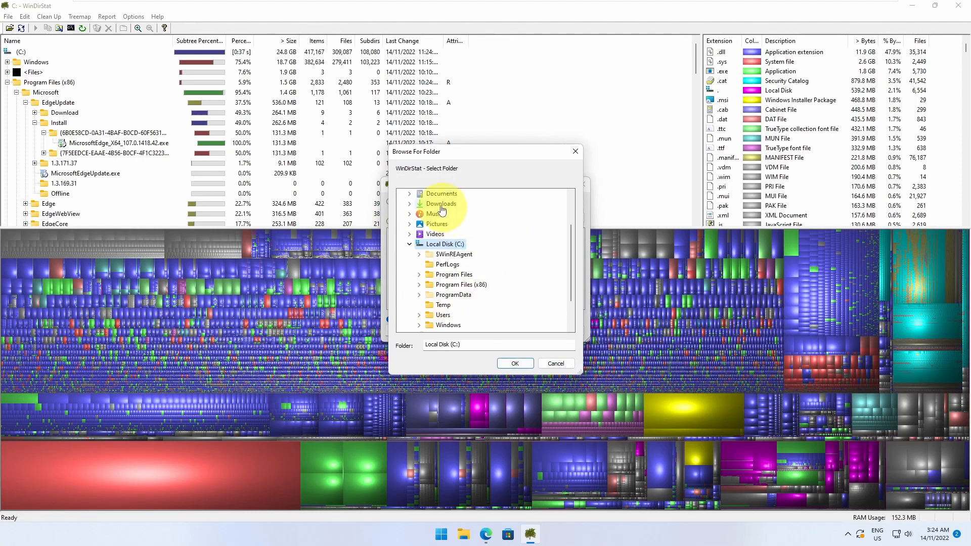
scroll(516, 268, "down", 1)
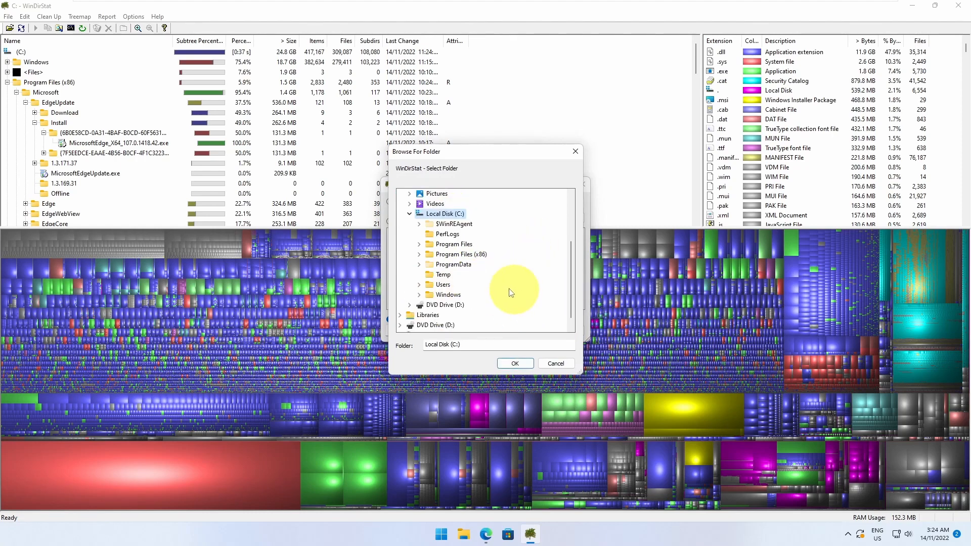
left_click(419, 295)
scroll(520, 253, "down", 10)
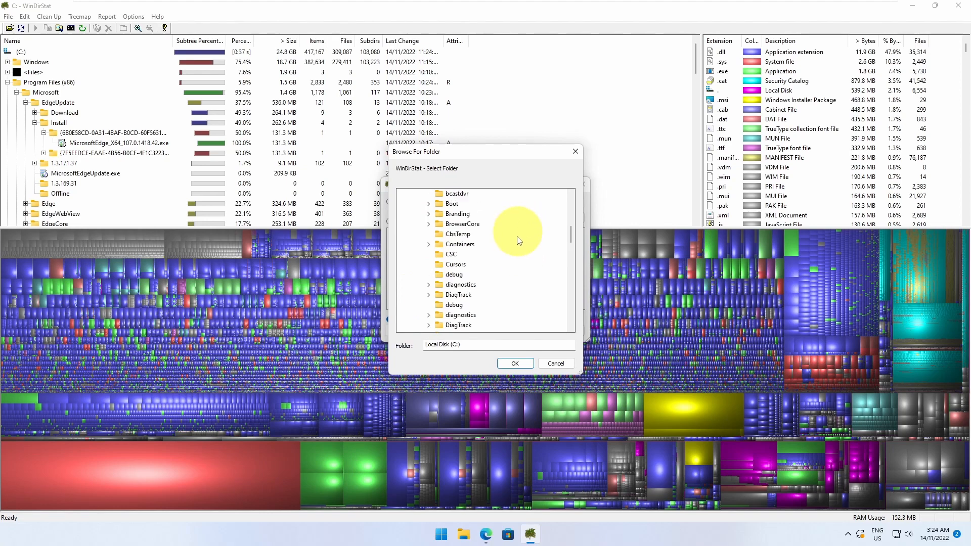
scroll(533, 289, "down", 5)
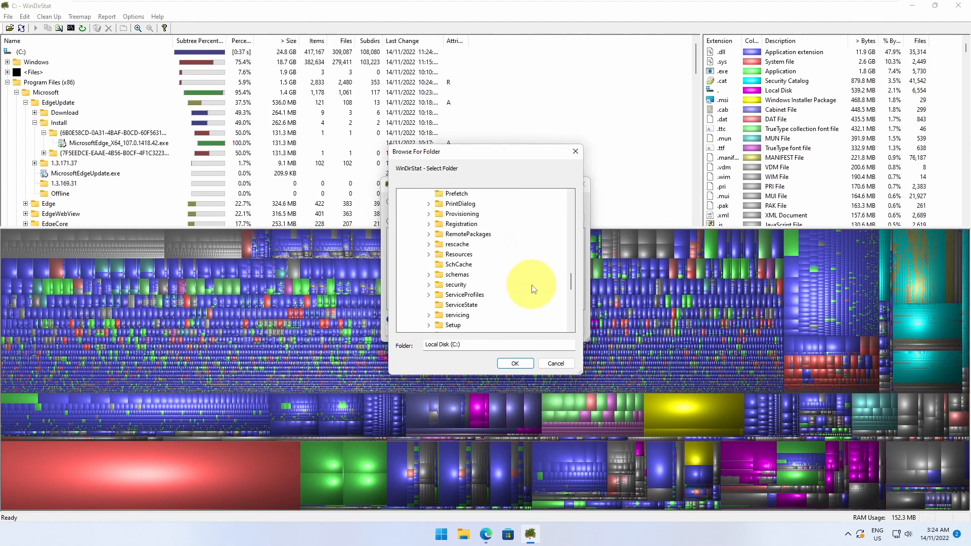
double_click(459, 254)
left_click(511, 365)
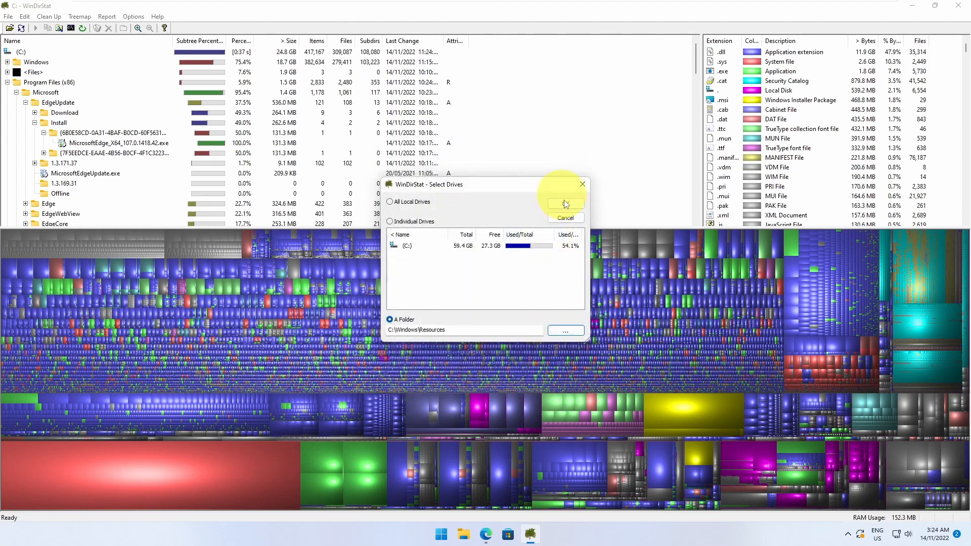
left_click(564, 204)
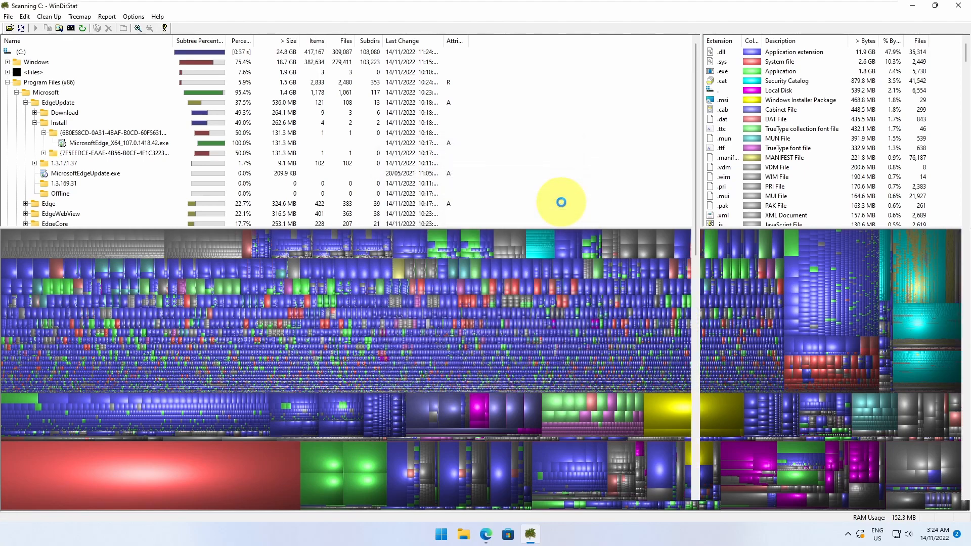